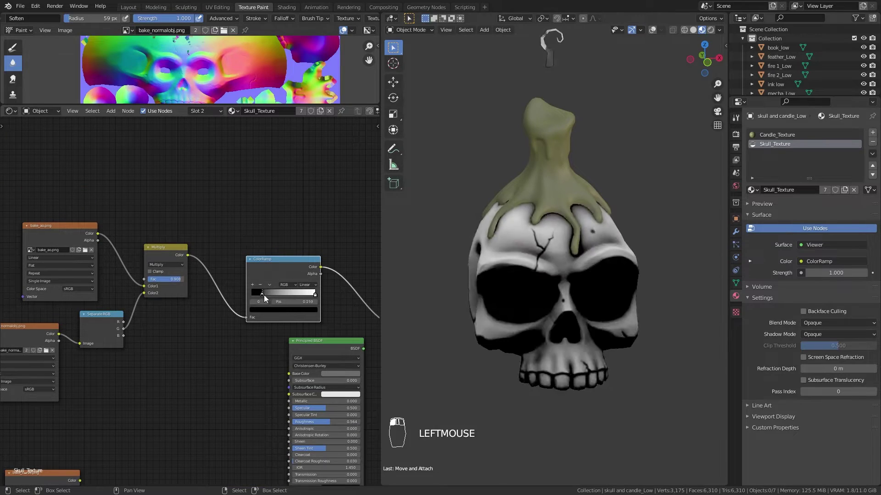
- Feed both skull masks into the Mix node's Fac and darken the hair to deep reddish brown
left_click(315, 295)
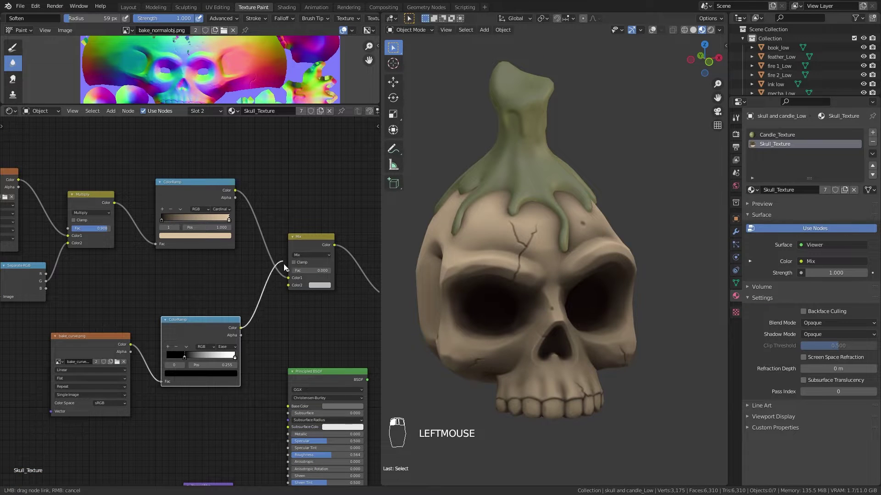
left_click_drag(283, 266, 289, 270)
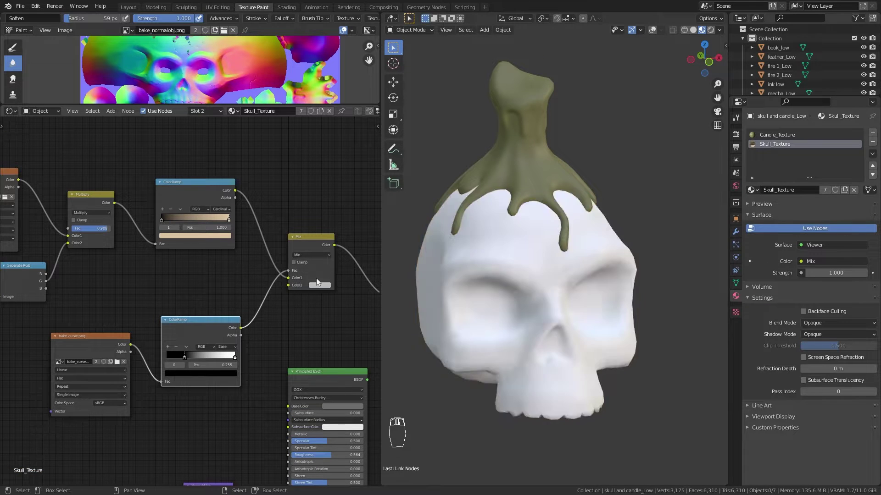
mouse_move(576, 297)
middle_mouse_down("ctrl")
mouse_move(599, 260)
mouse_move(567, 293)
middle_mouse_up("ctrl")
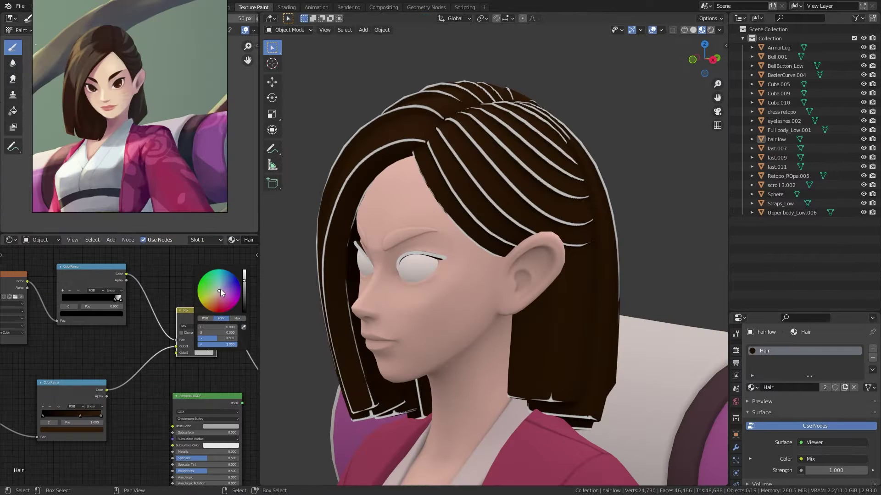
left_click_drag(220, 289, 242, 301)
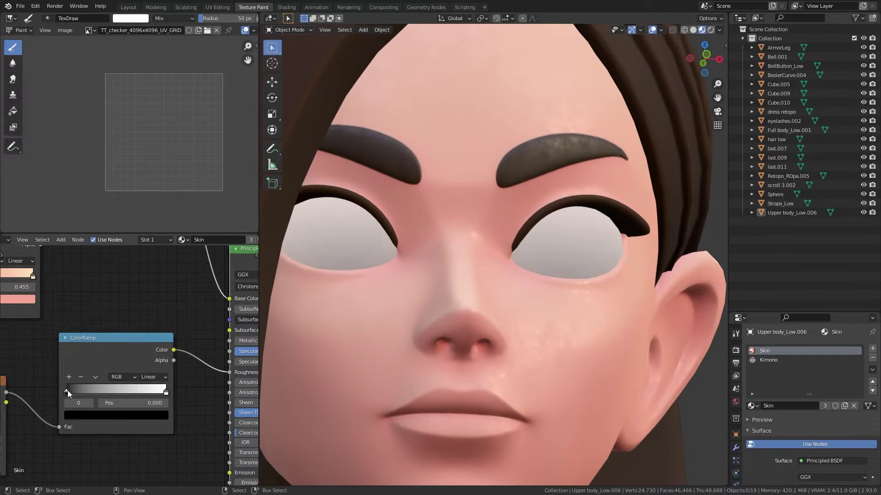
- Move the skin ColorRamp's black stop to 0.164 and brighten that stop's colour
left_click_drag(68, 393, 82, 396)
left_click(118, 415)
left_click_drag(147, 329, 147, 281)
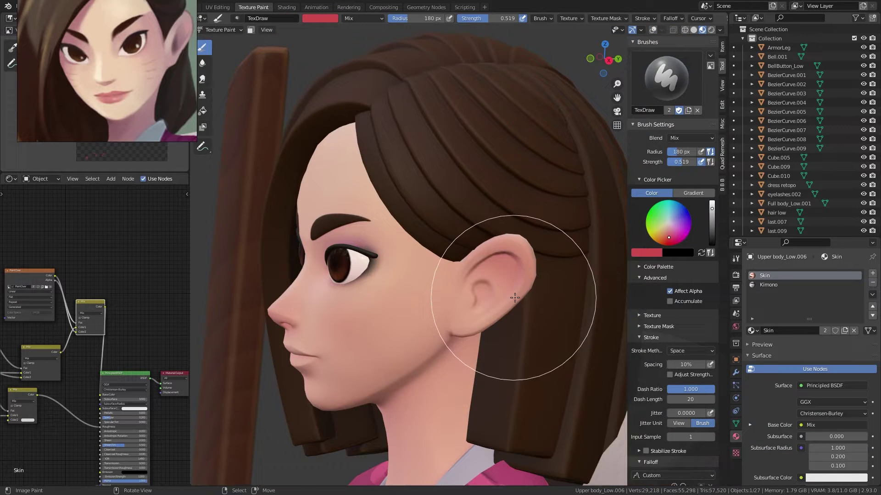
- Inspect the painted head from a more frontal angle, then start baking the chest's texture maps
middle_click_drag(514, 292, 489, 299)
middle_click_drag(517, 246, 459, 238)
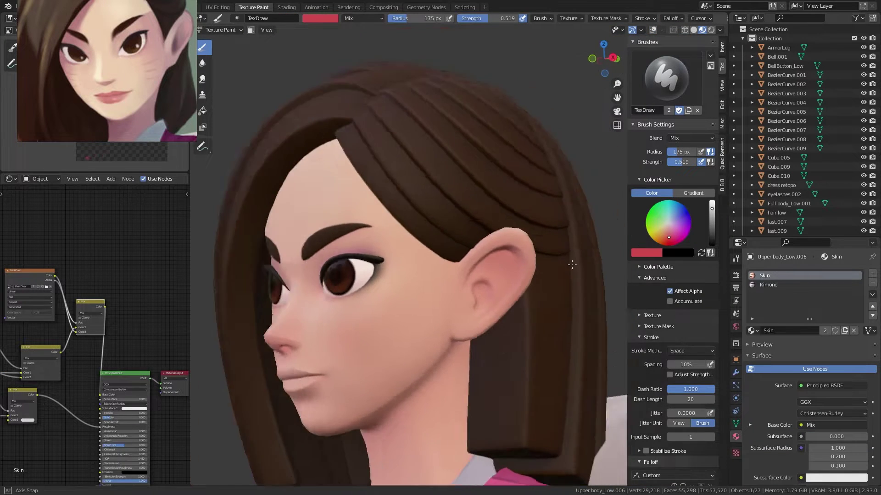
scroll(459, 239, "down", 3)
scroll(501, 226, "up", 3)
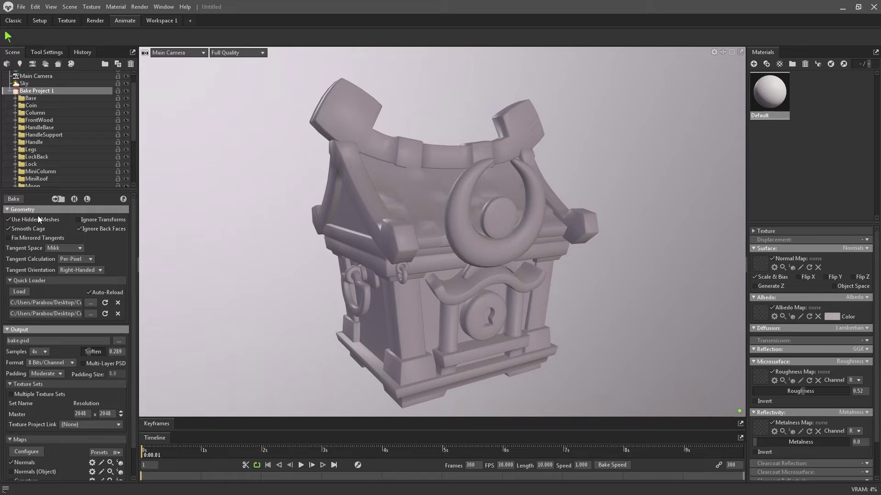
key("ctrl+b")
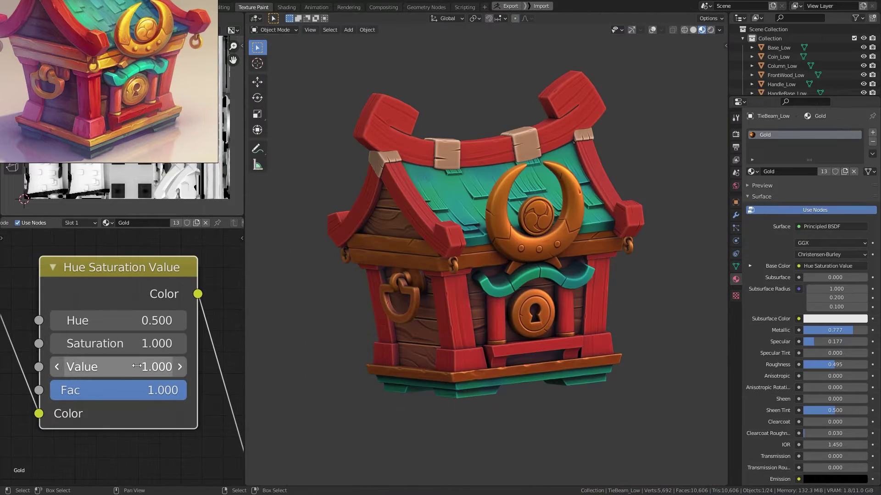
- Raise the gold Hue Saturation Value node's Value from 1.000 to 2.000 and check the chest
left_click_drag(136, 365, 147, 366)
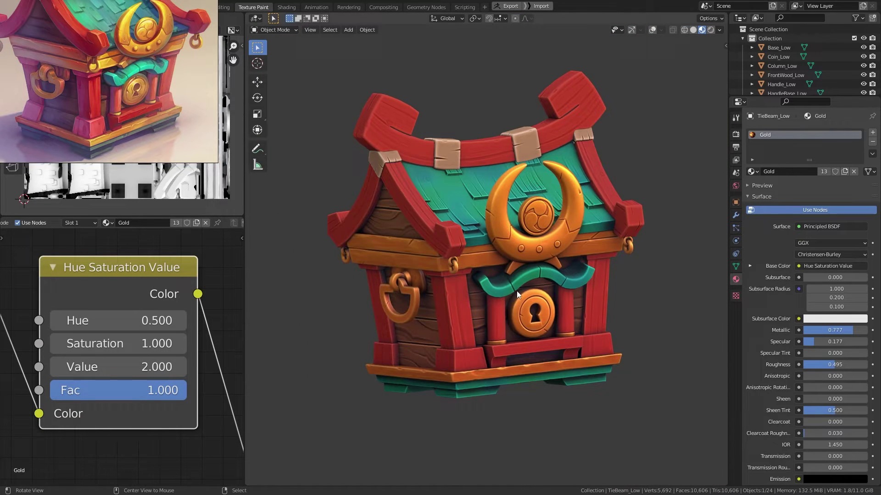
mouse_move(517, 294)
middle_mouse_down()
mouse_move(486, 293)
mouse_move(527, 294)
mouse_move(514, 293)
middle_mouse_up()
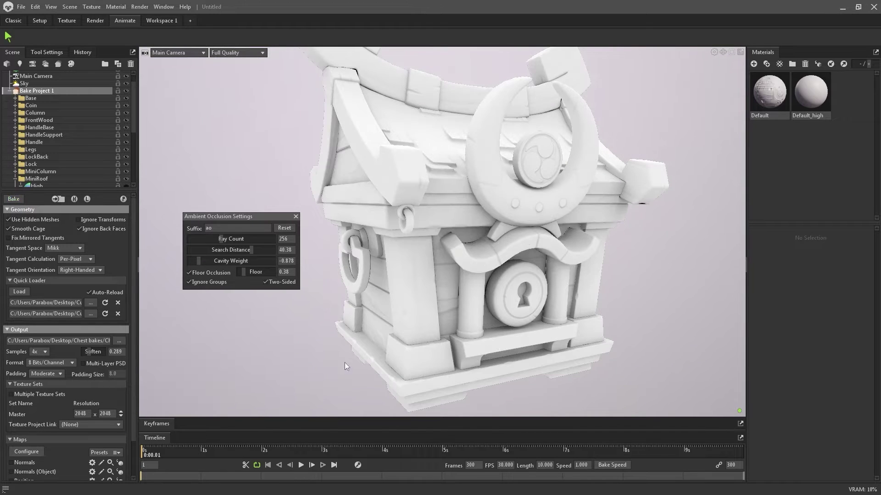
- Orbit the chest to inspect its baked ambient occlusion shading
left_click_drag(345, 362, 463, 227)
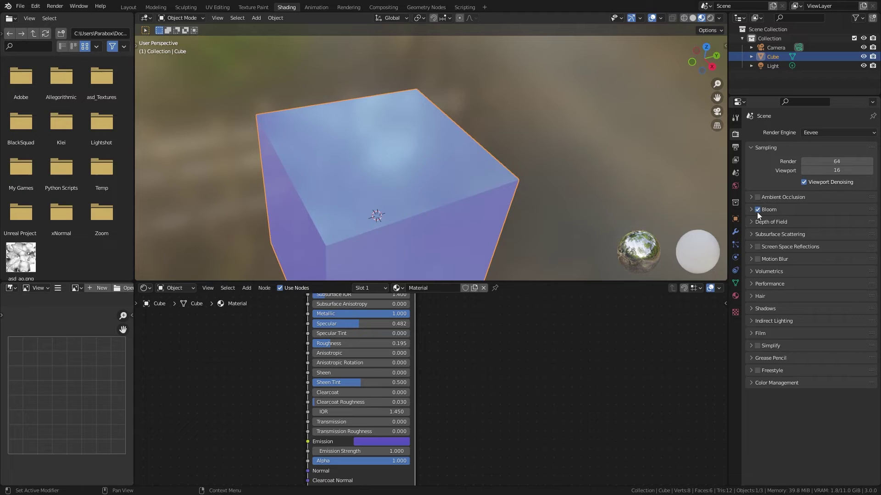
- Enable Bloom, raise the cube's Emission Strength so it glows, and set Roughness to 1
left_click(758, 210)
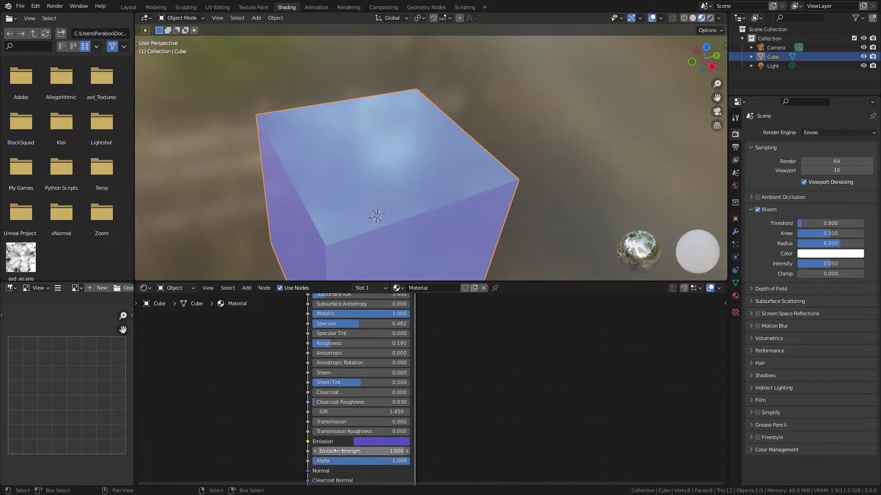
left_click_drag(339, 450, 390, 451)
scroll(372, 188, "down", 5)
middle_click_drag(378, 179, 522, 193)
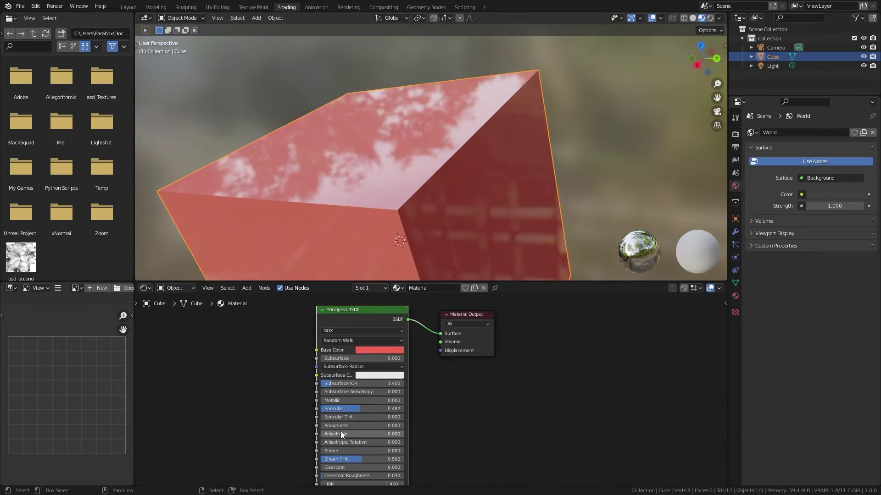
left_click_drag(340, 425, 404, 426)
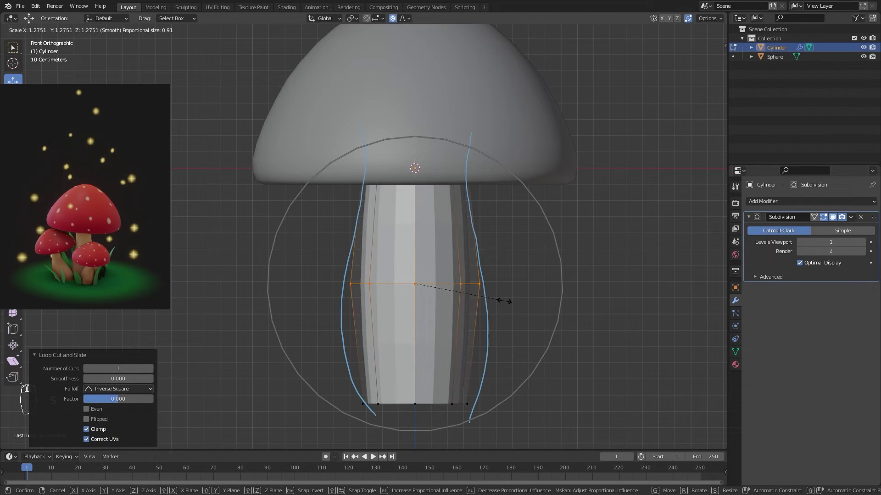
- Add an edge loop across the mushroom stem with proportional editing off, then rescale and reposition the round UV island
left_click(515, 190)
left_click(396, 20)
key("a")
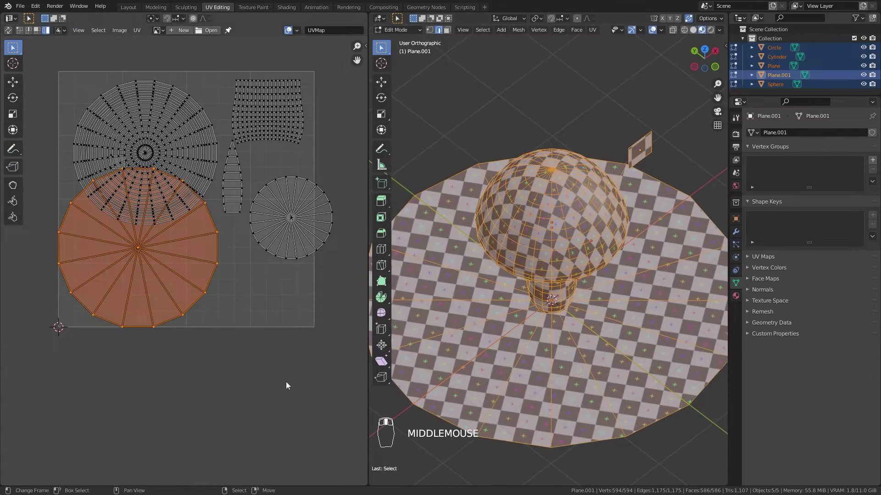
key("s")
left_click(221, 340)
key("g")
left_click(330, 353)
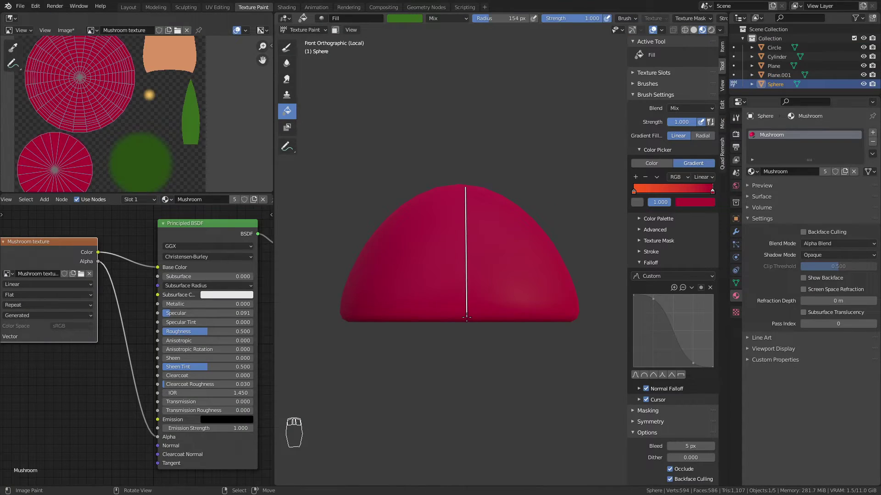
- Fill the mushroom cap with an orange-to-red gradient, then adjust the scene light's brightness
left_click_drag(467, 317, 467, 316)
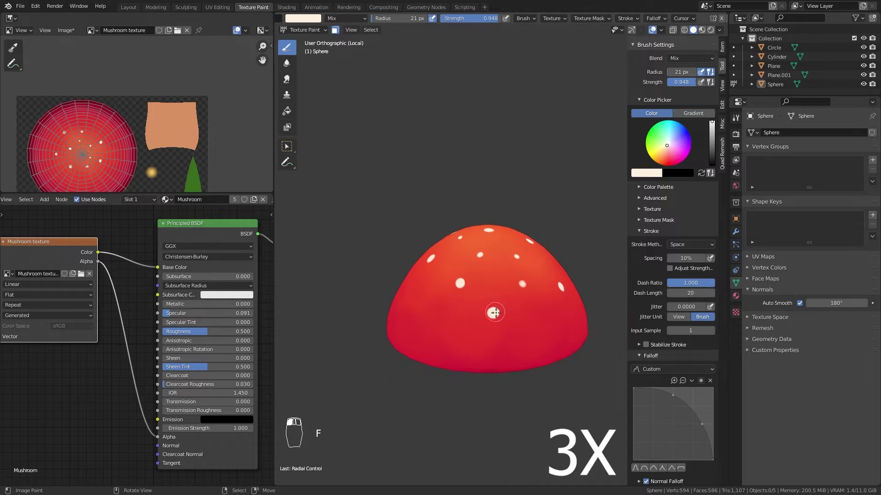
middle_click_drag(494, 313, 522, 285)
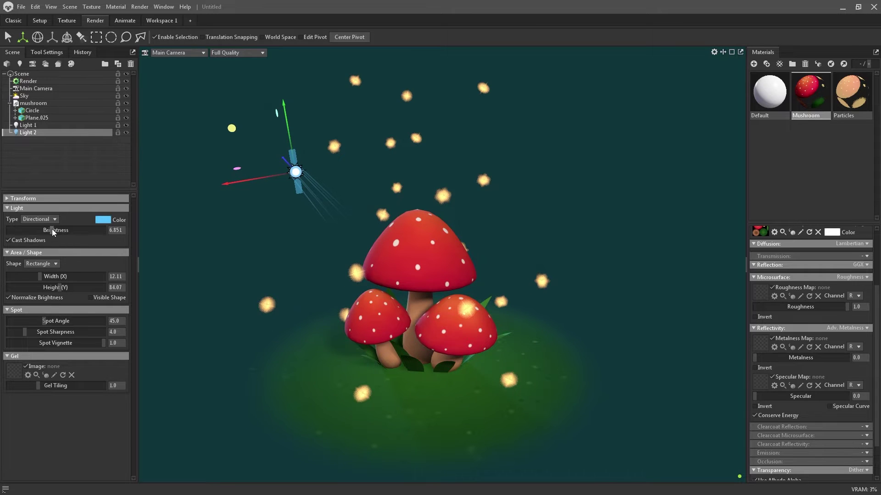
left_click_drag(53, 233, 68, 231)
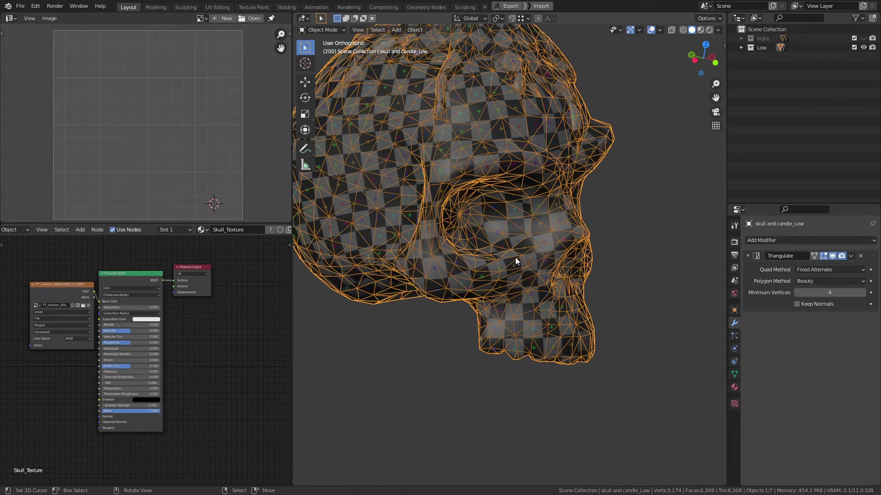
- Select all of the low-poly skull's mesh to view its checker UVs, then open bake_ao.png
key("Tab")
key("a")
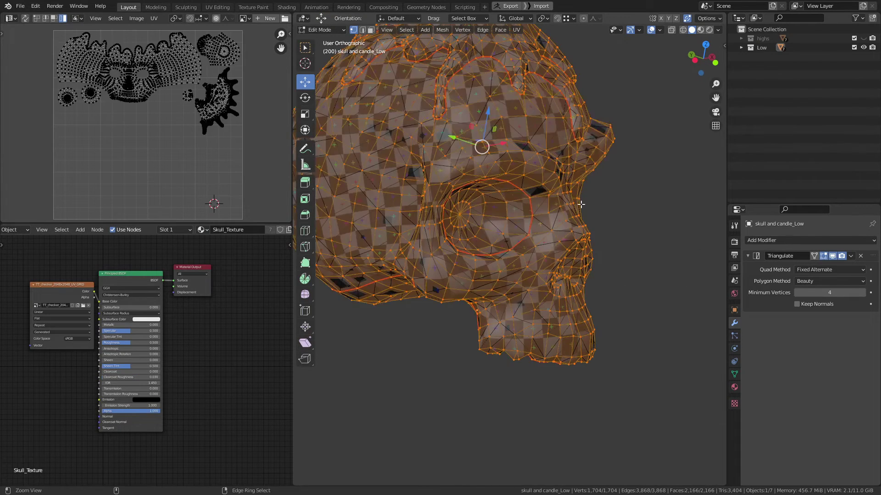
middle_click_drag(532, 294, 476, 293, "alt")
key("alt+a")
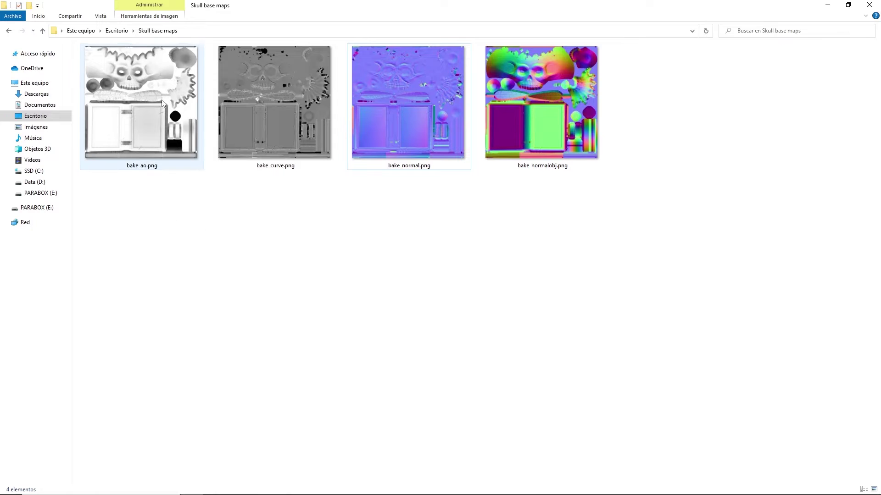
double_click(166, 96)
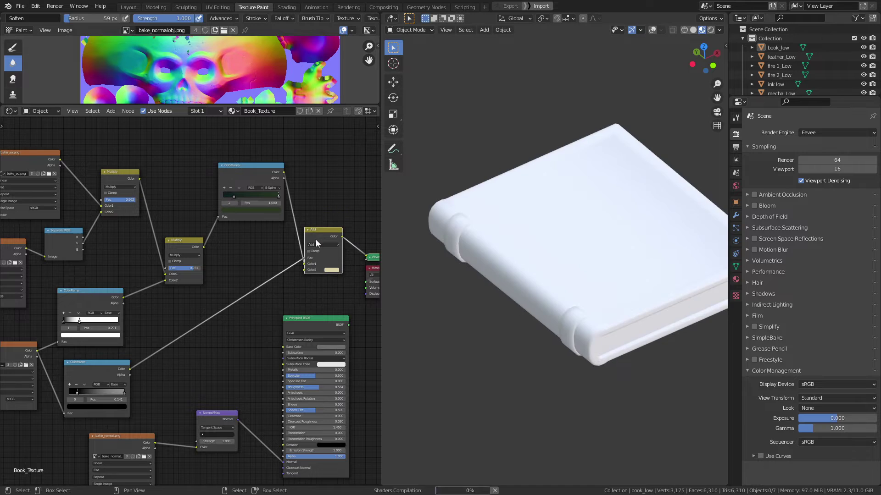
- Move the gold ColorRamp stop to 0.477 and raise Hue Saturation Value's Value to 2.000
scroll(614, 392, "up", 3)
middle_click_drag(614, 392, 645, 366)
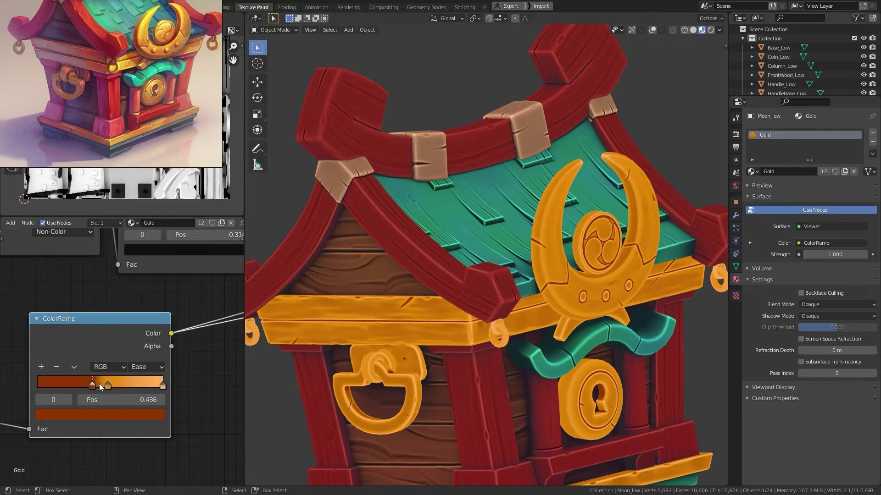
left_click_drag(100, 385, 105, 386)
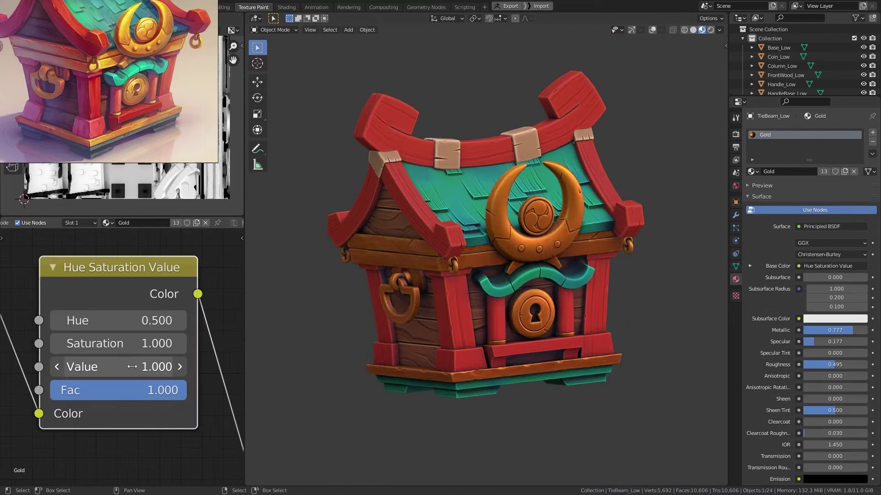
left_click_drag(147, 367, 155, 369)
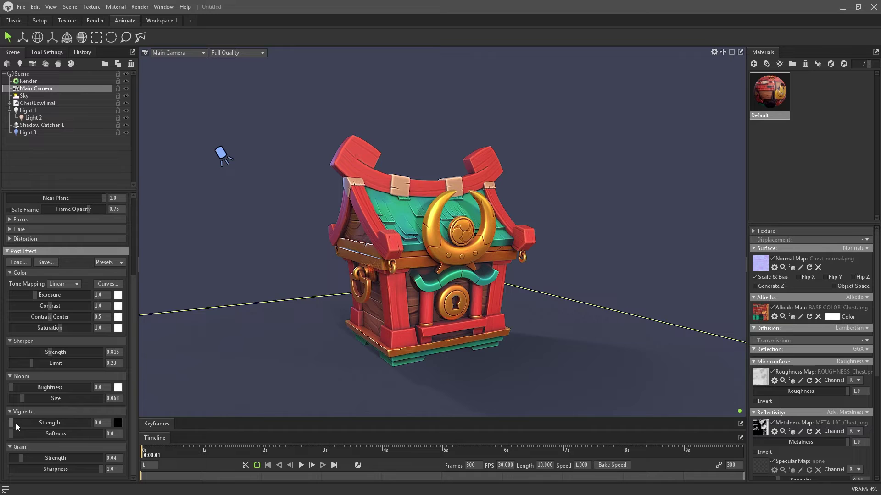
- Drag the Main Camera's Vignette Strength slider up to strengthen the edge darkening
left_click_drag(37, 424, 76, 423)
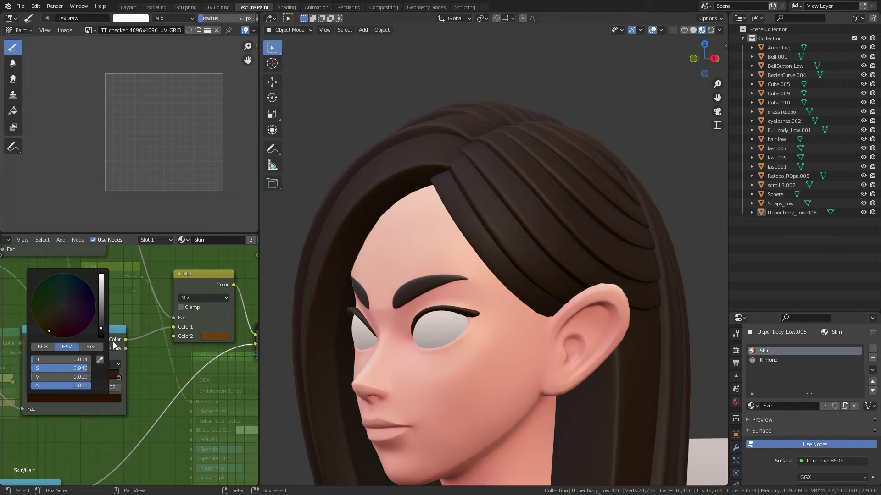
- Brighten the kimono character's hair colour toward orange and view the katana handle
mouse_move(102, 327)
left_mouse_down()
mouse_move(104, 294)
mouse_move(105, 307)
left_mouse_up()
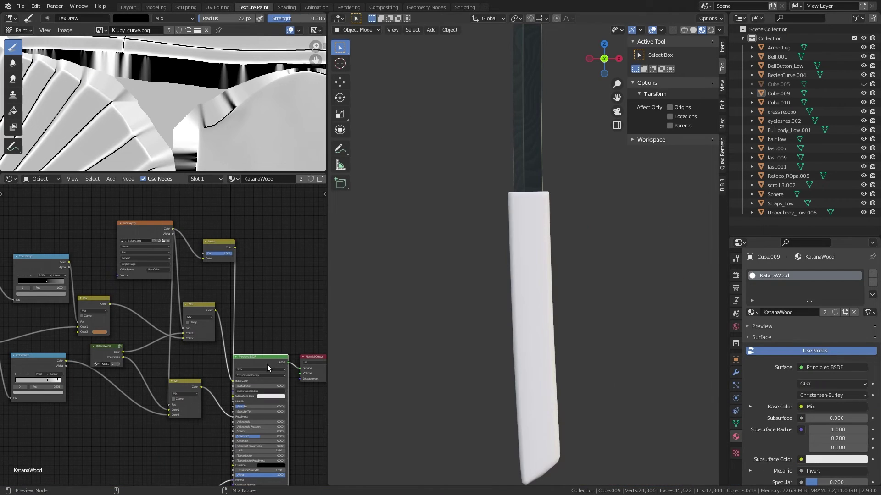
middle_click_drag(541, 244, 524, 339)
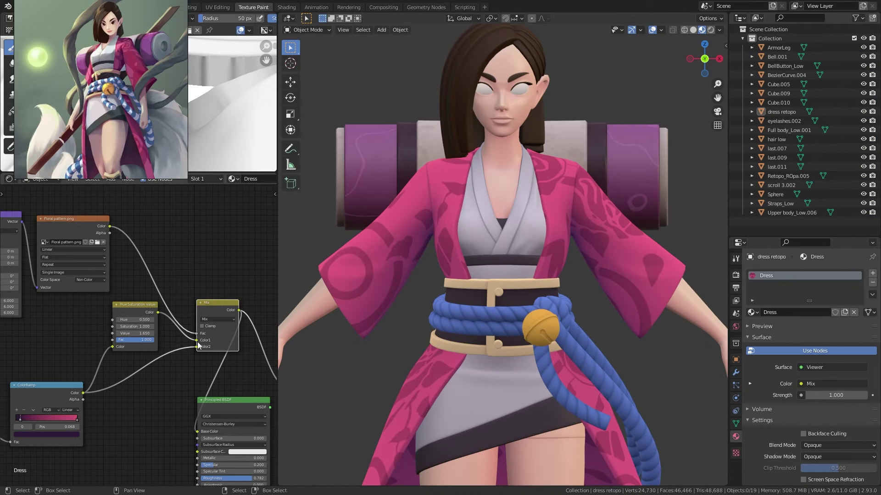
scroll(597, 334, "down", 5)
mouse_move(597, 334)
middle_mouse_down()
mouse_move(585, 362)
mouse_move(509, 347)
middle_mouse_up()
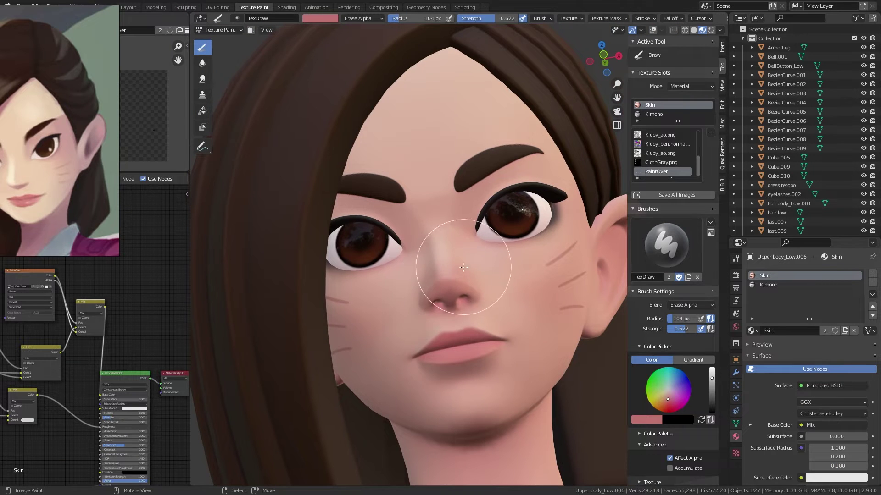
- Check the painted cheek marks on her face, then lighten the bell material's orange mix colour
middle_click_drag(490, 276, 486, 325)
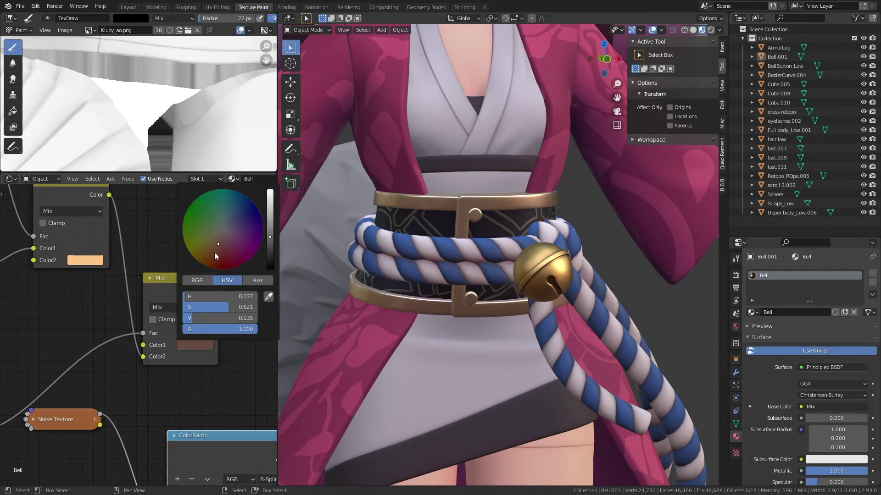
scroll(216, 256, "up", 4, "ctrl")
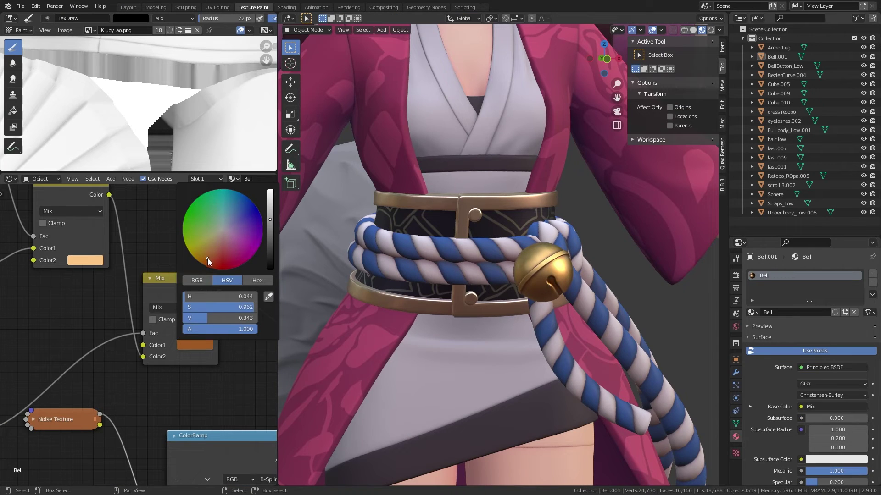
left_click_drag(270, 226, 275, 212)
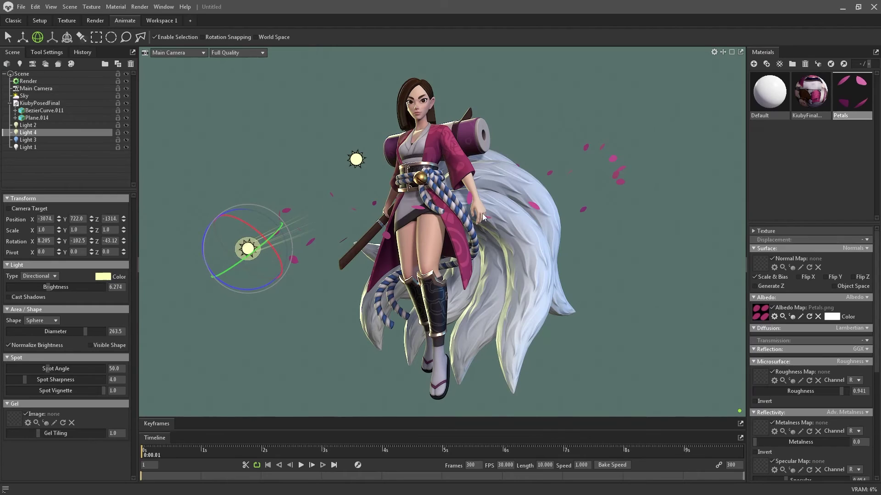
- Lower Light 4's brightness to about 5.6 to soften the light on the kimono character
left_click_drag(50, 290, 43, 287)
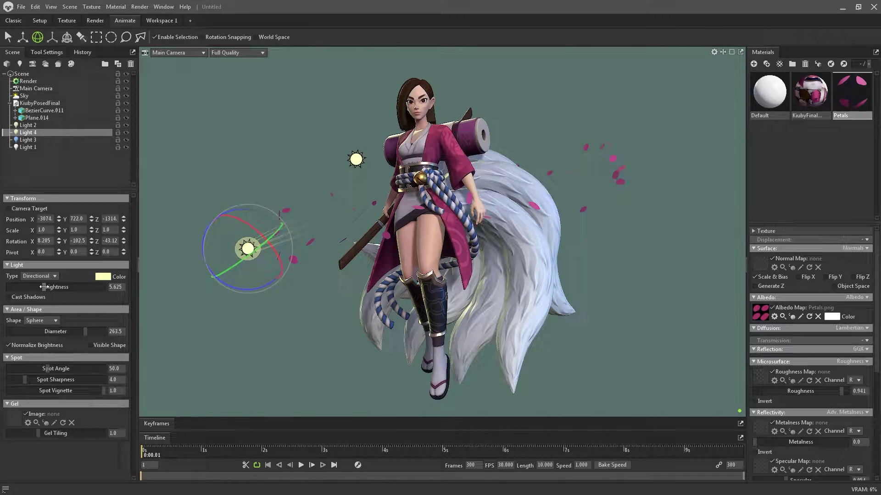